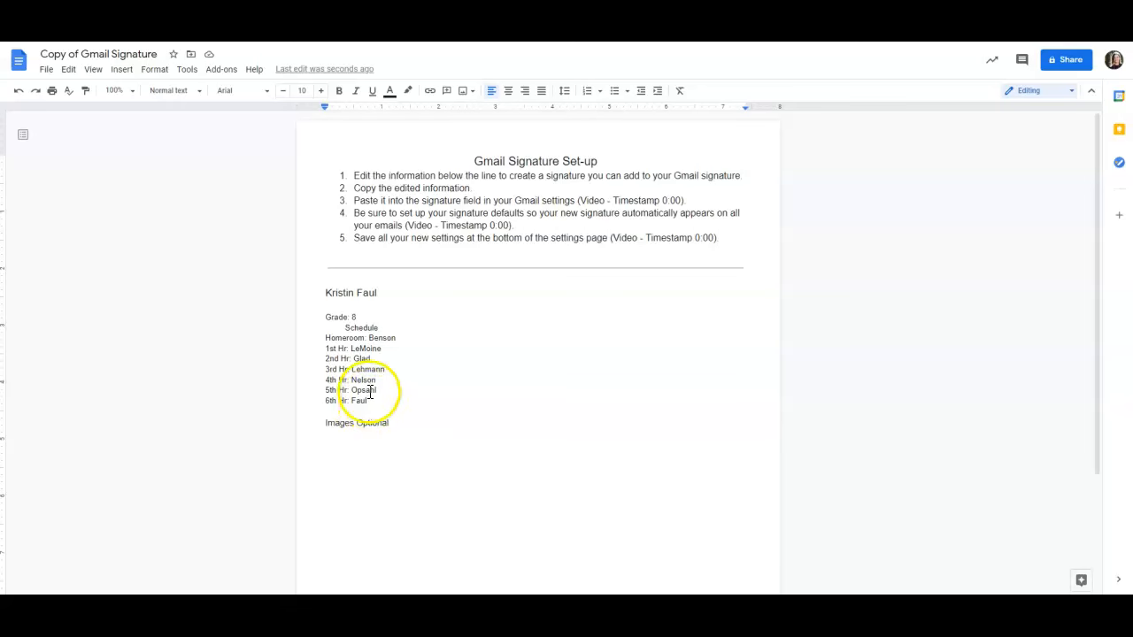
Copy the name, grade and class schedule text below the line in the signature document
mouse_move(324, 292)
left_mouse_down()
mouse_move(402, 425)
mouse_move(387, 407)
left_mouse_up()
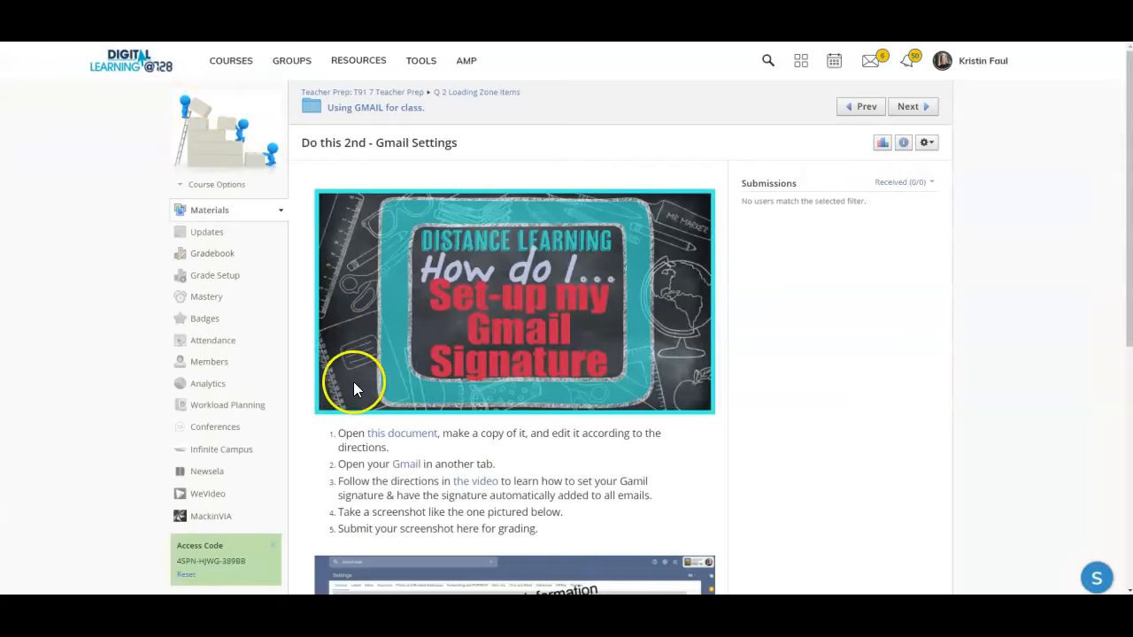
Open Gmail through the link in the assignment directions and display all of its settings
left_click(408, 466)
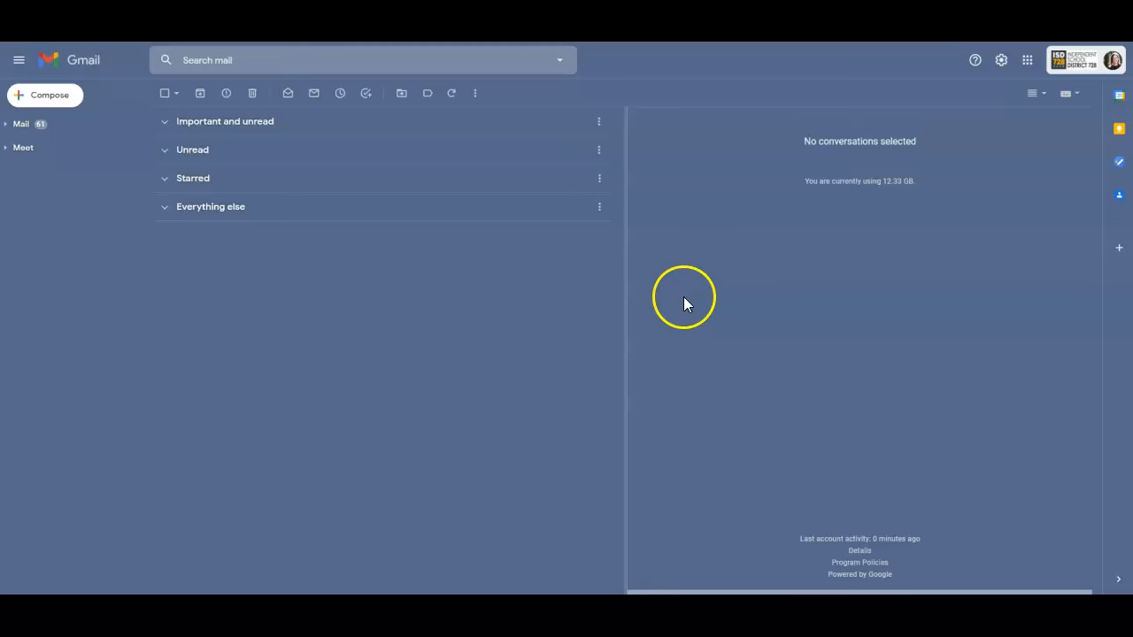
left_click(1002, 66)
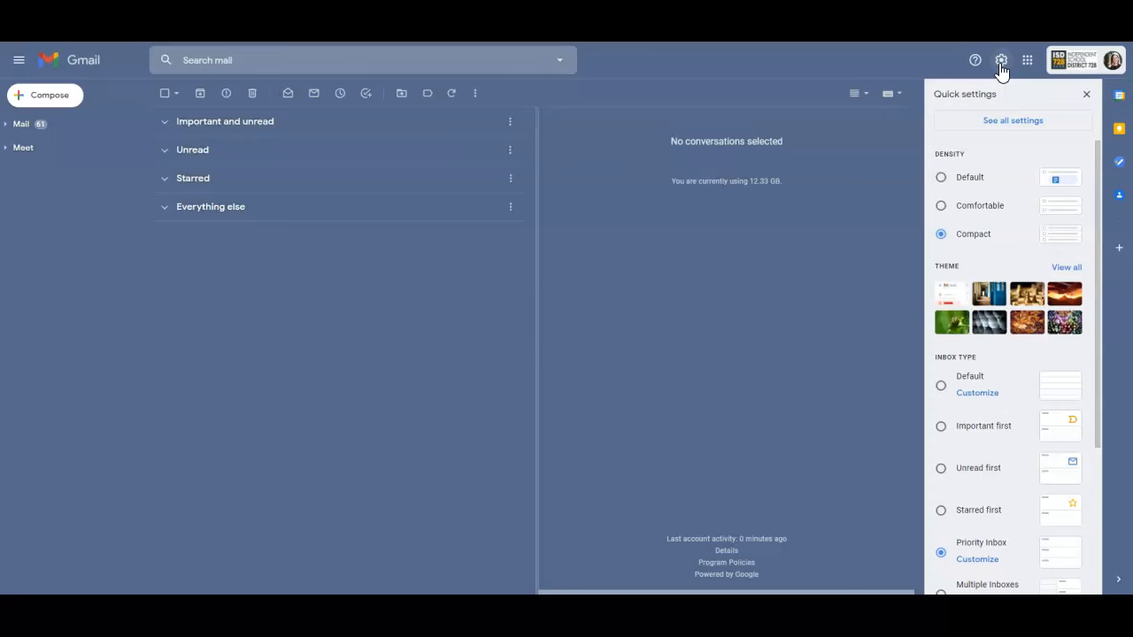
left_click(1001, 128)
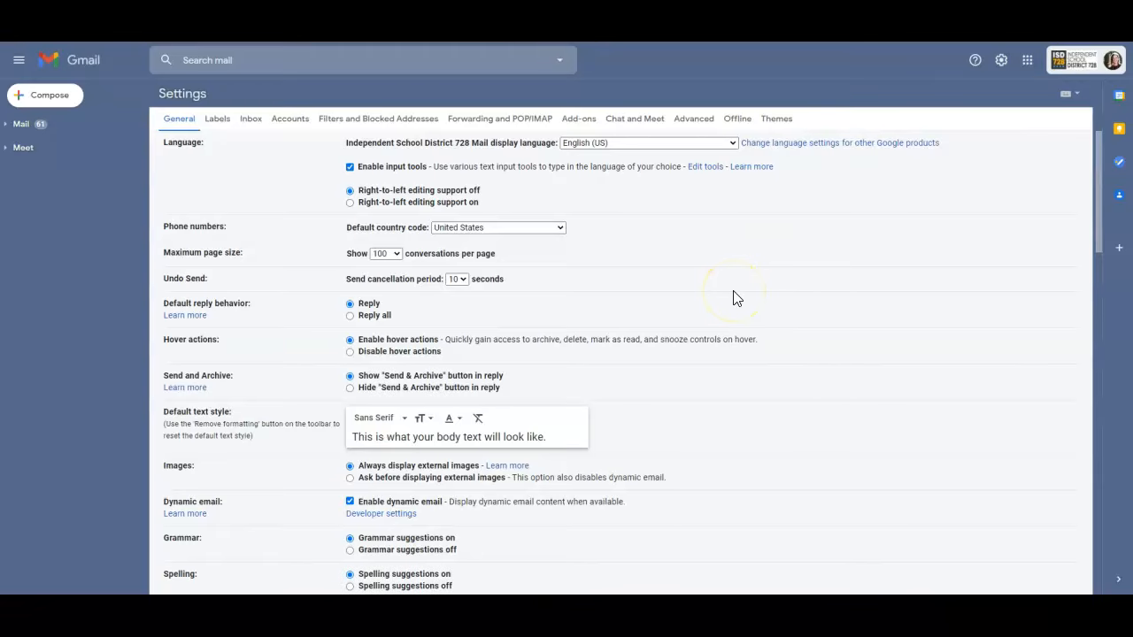
Create a new email signature named "Student Signature" in the general settings
scroll(732, 299, "down", 3)
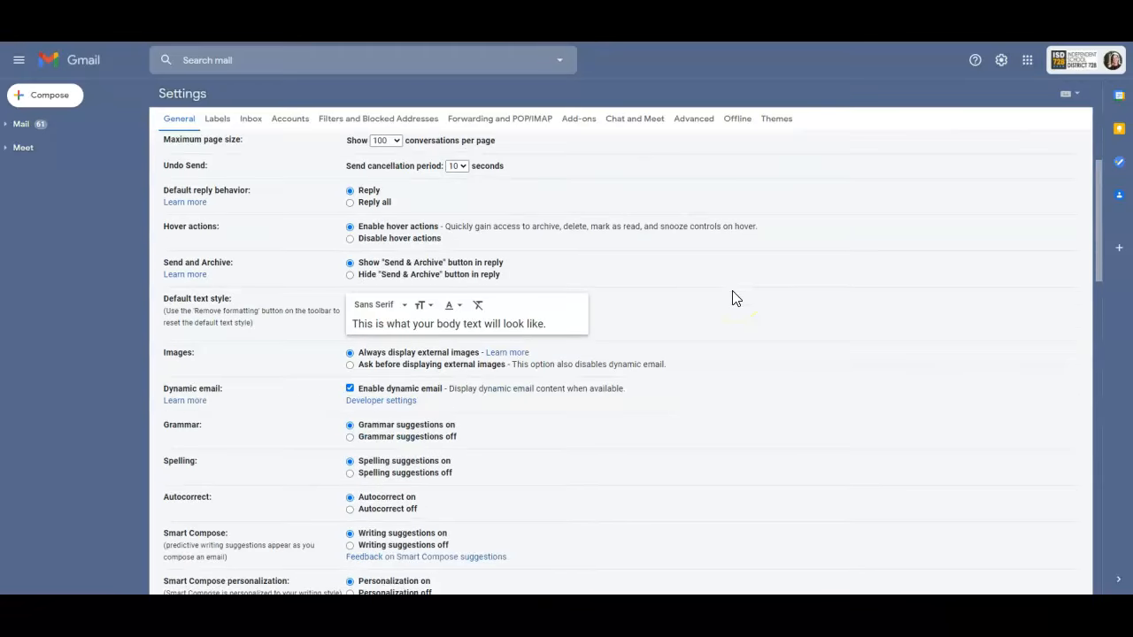
scroll(732, 298, "down", 10)
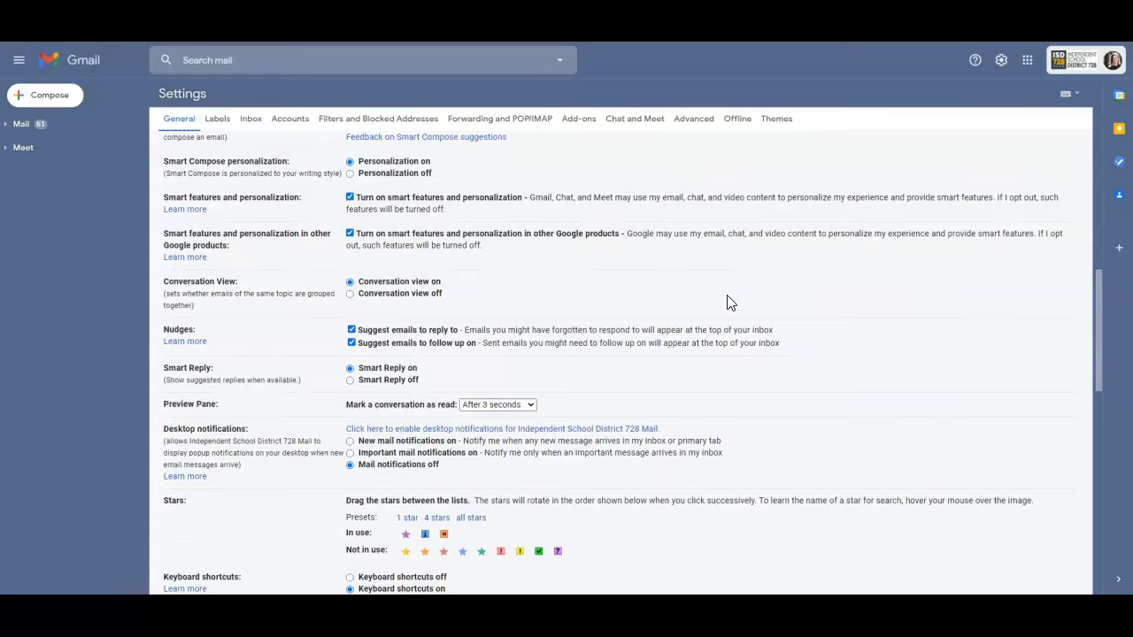
scroll(729, 298, "down", 3)
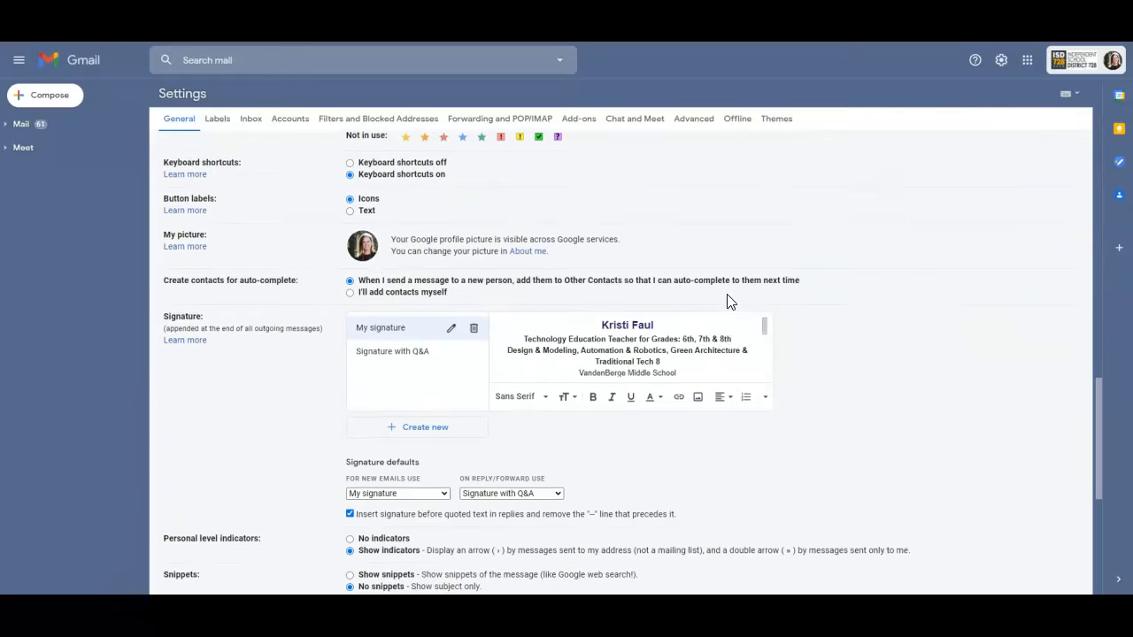
left_click(334, 270)
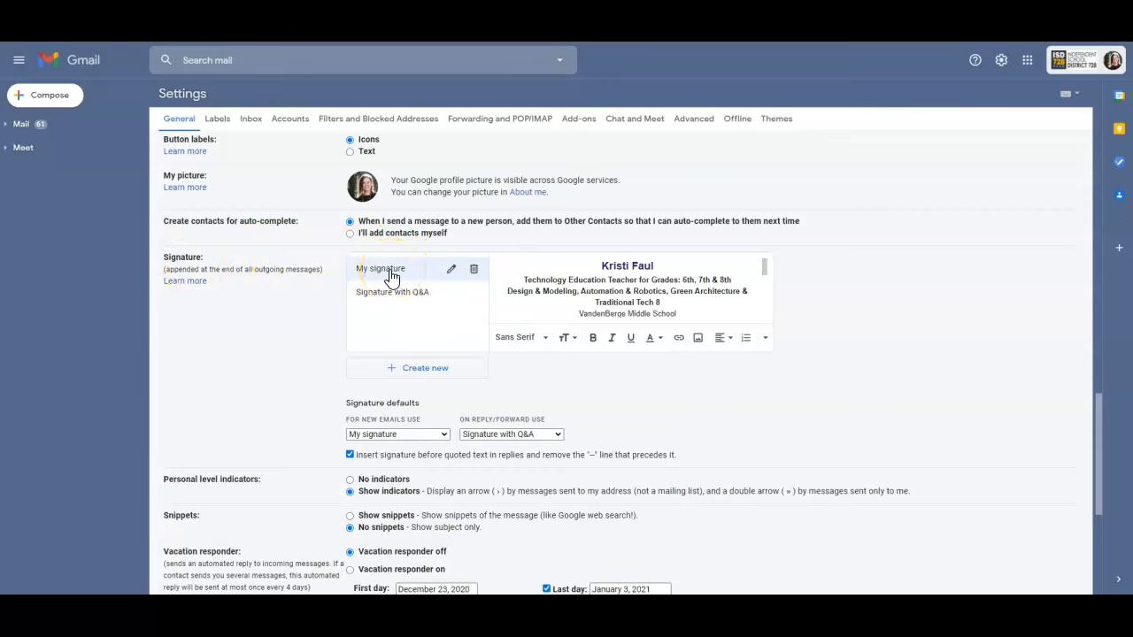
left_click(434, 375)
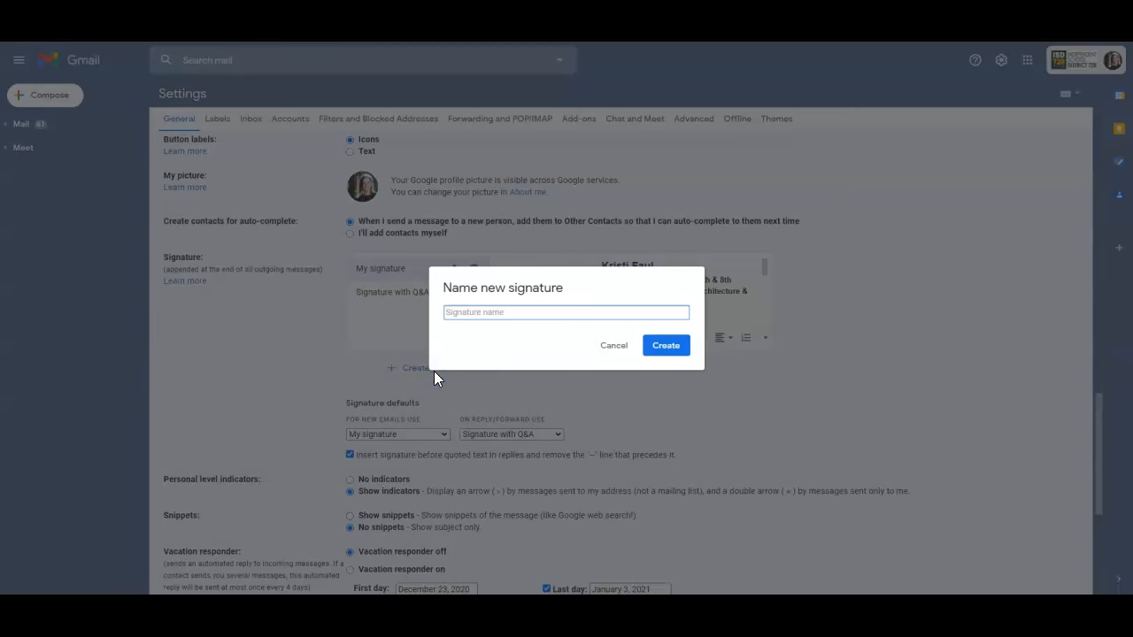
type("Student Signature")
left_click(655, 349)
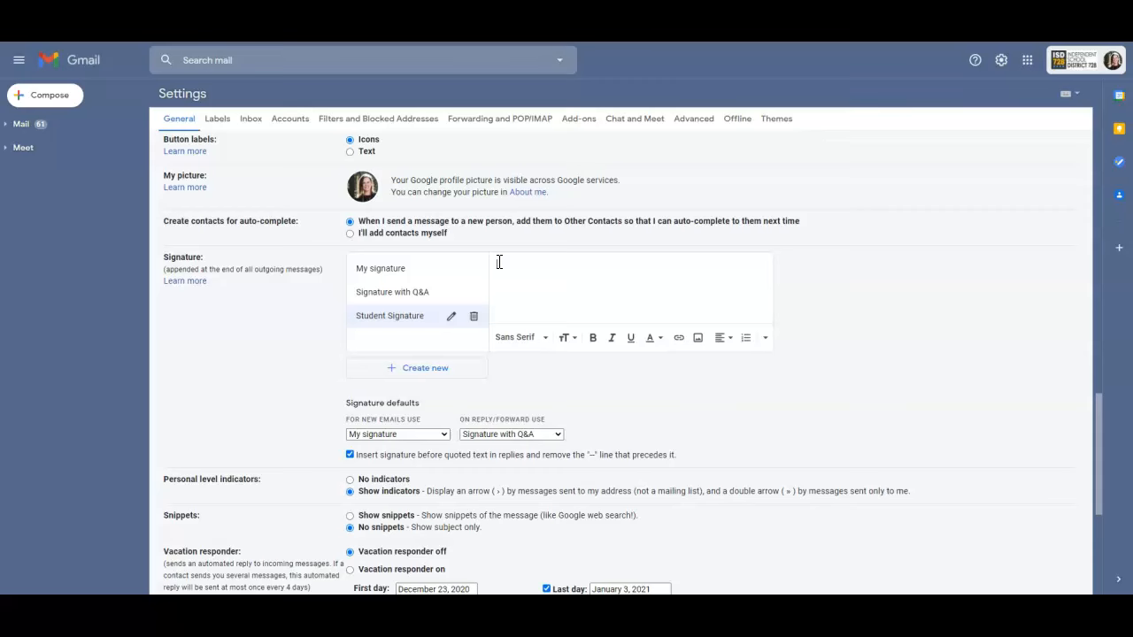
Paste the copied name, grade and schedule text into the Student Signature and review it from beginning to end
key("ctrl+v")
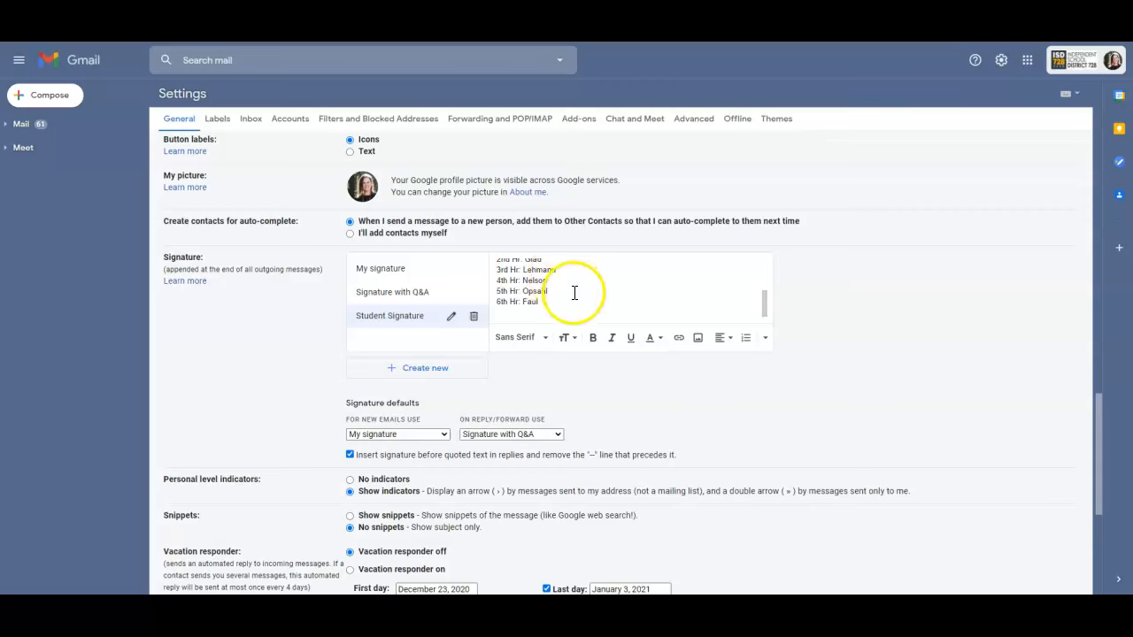
scroll(577, 295, "up", 2)
scroll(577, 295, "up", 1)
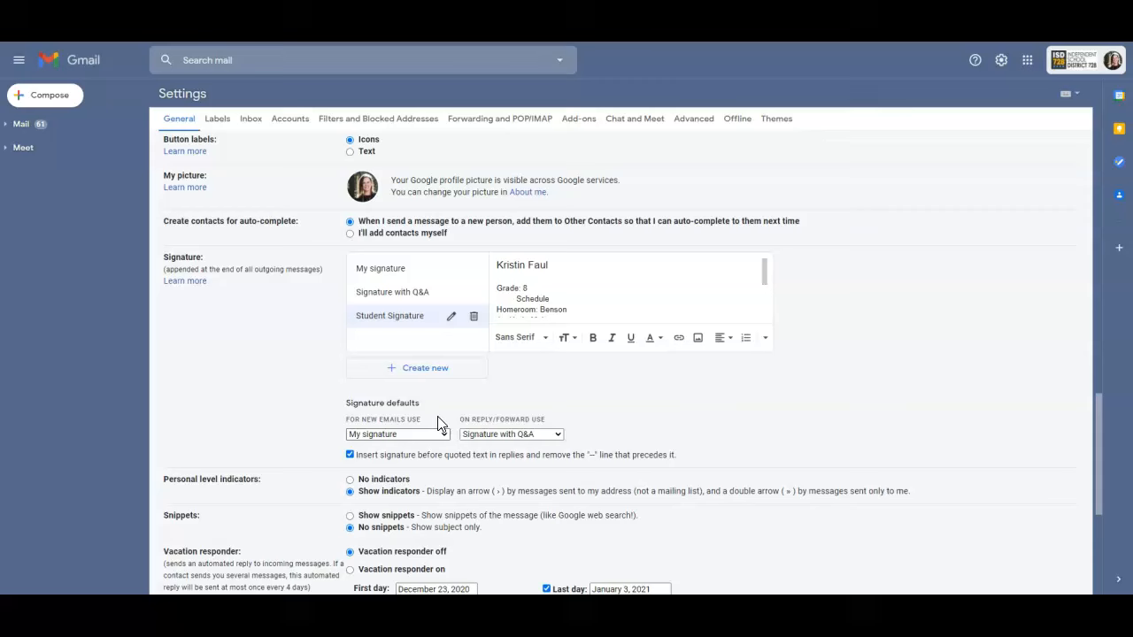
scroll(531, 286, "down", 2)
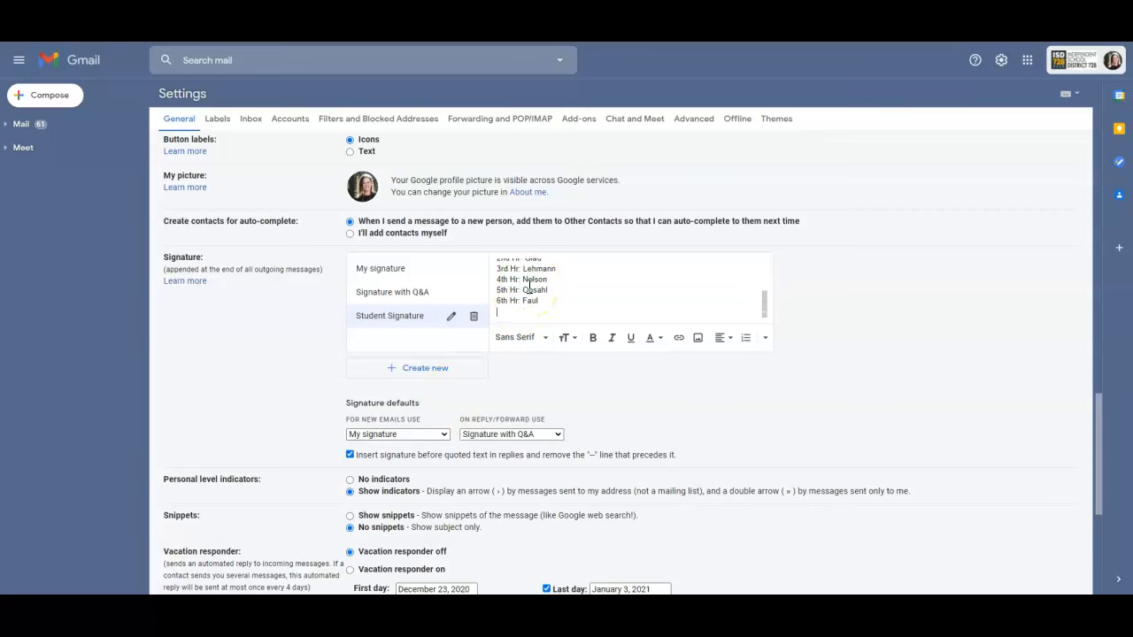
scroll(529, 287, "up", 3)
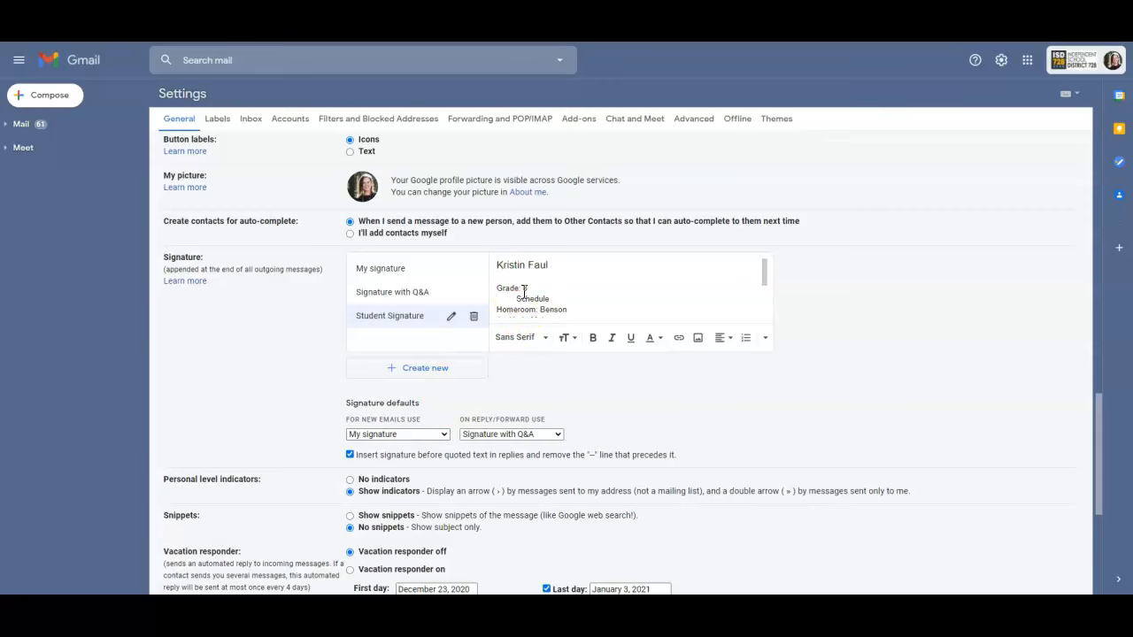
Set Student Signature as the default signature for new emails and for replies and forwards
left_click(400, 434)
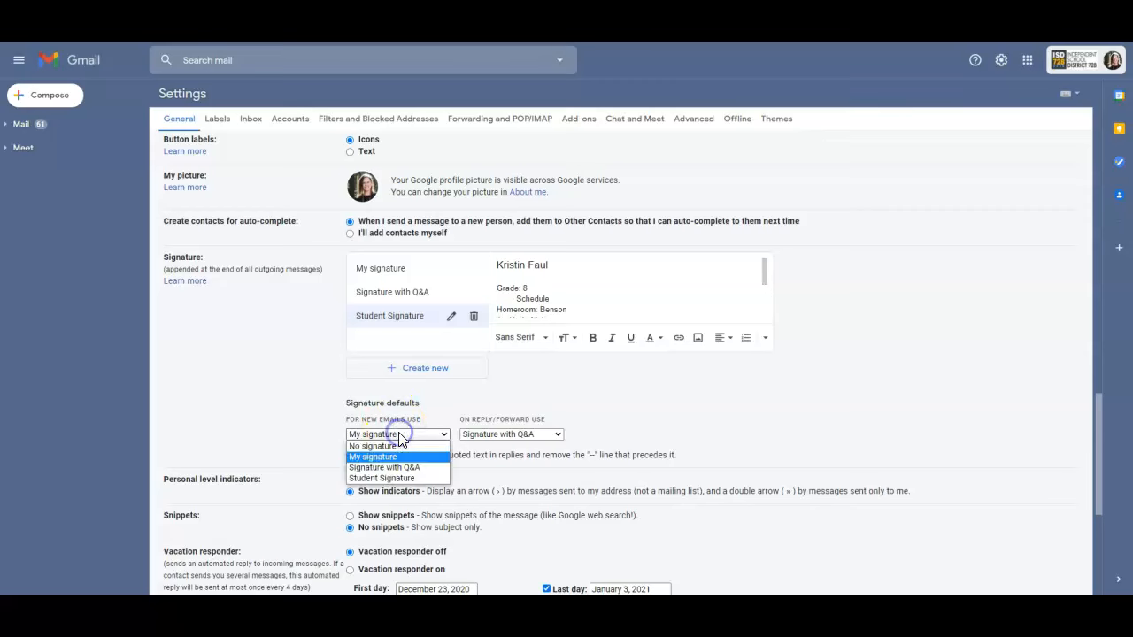
left_click(411, 479)
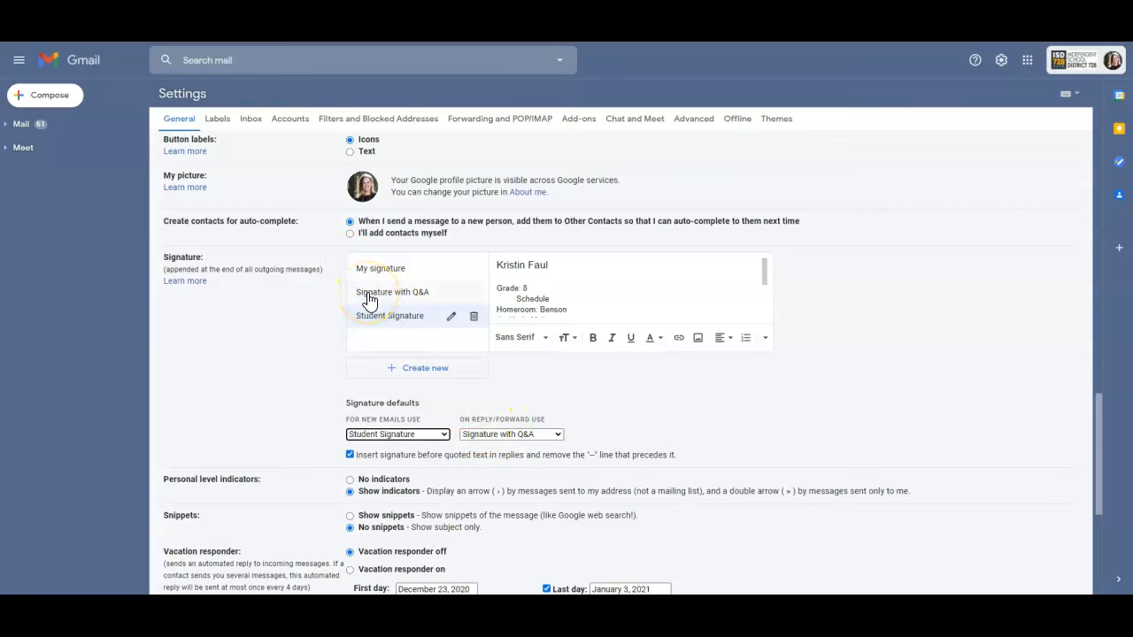
left_click(496, 440)
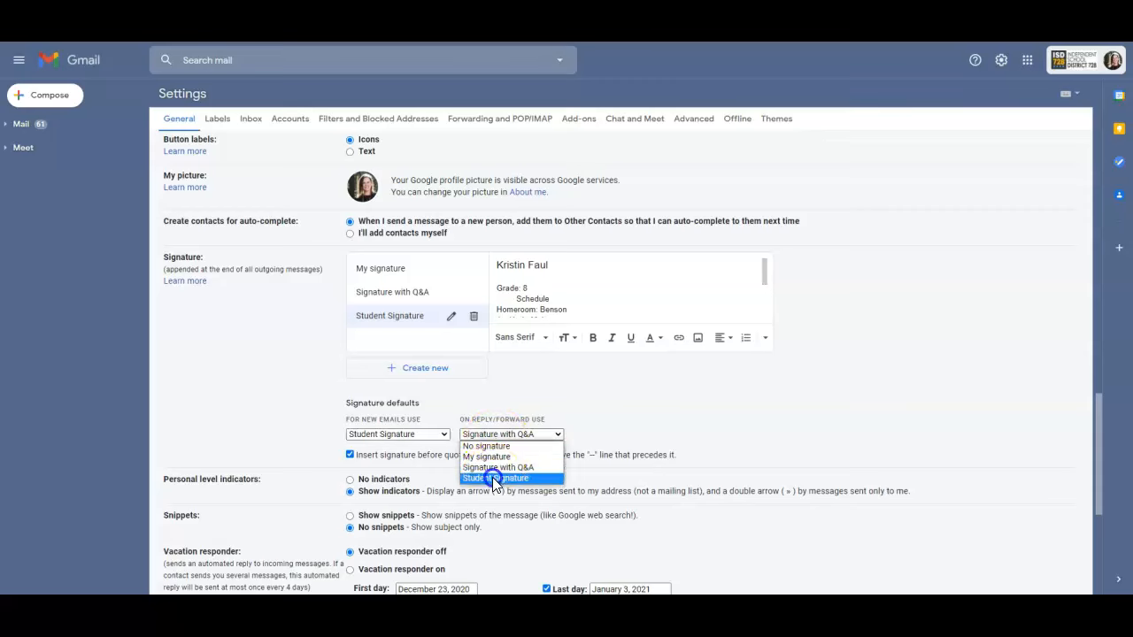
left_click(496, 479)
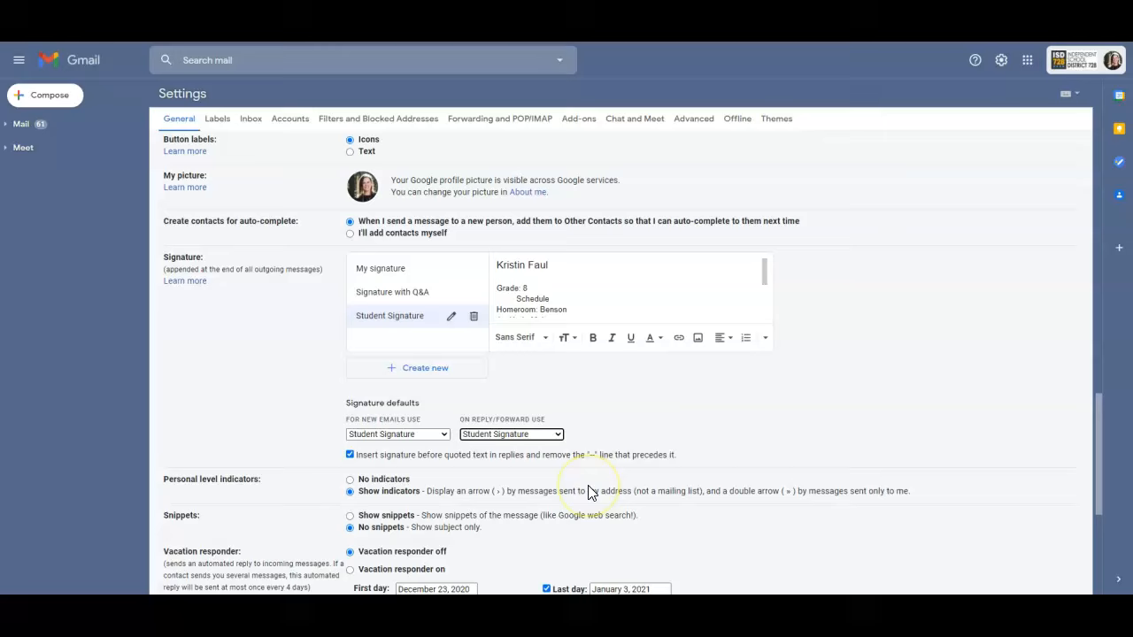
Save the settings changes and start a new message to check the signature
scroll(590, 492, "down", 3)
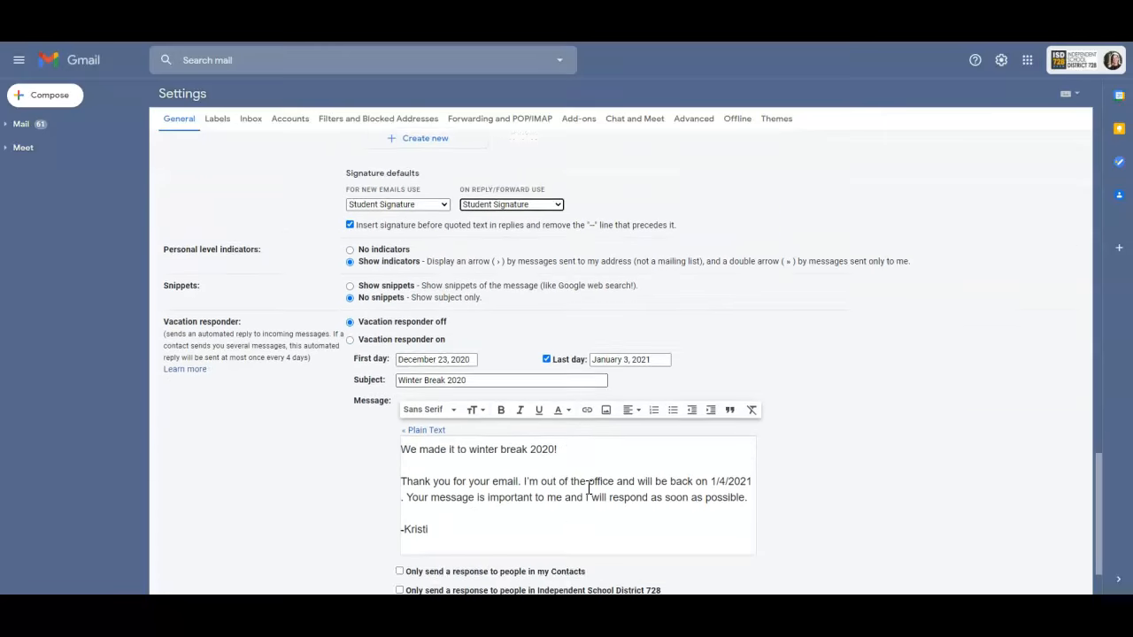
scroll(588, 488, "down", 2)
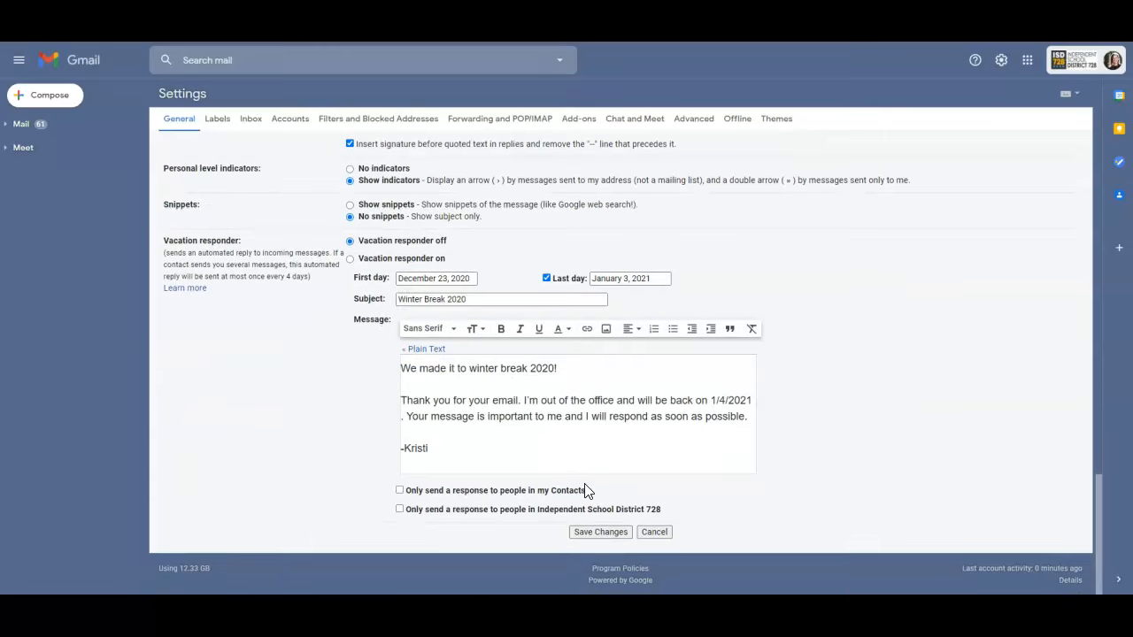
left_click(597, 532)
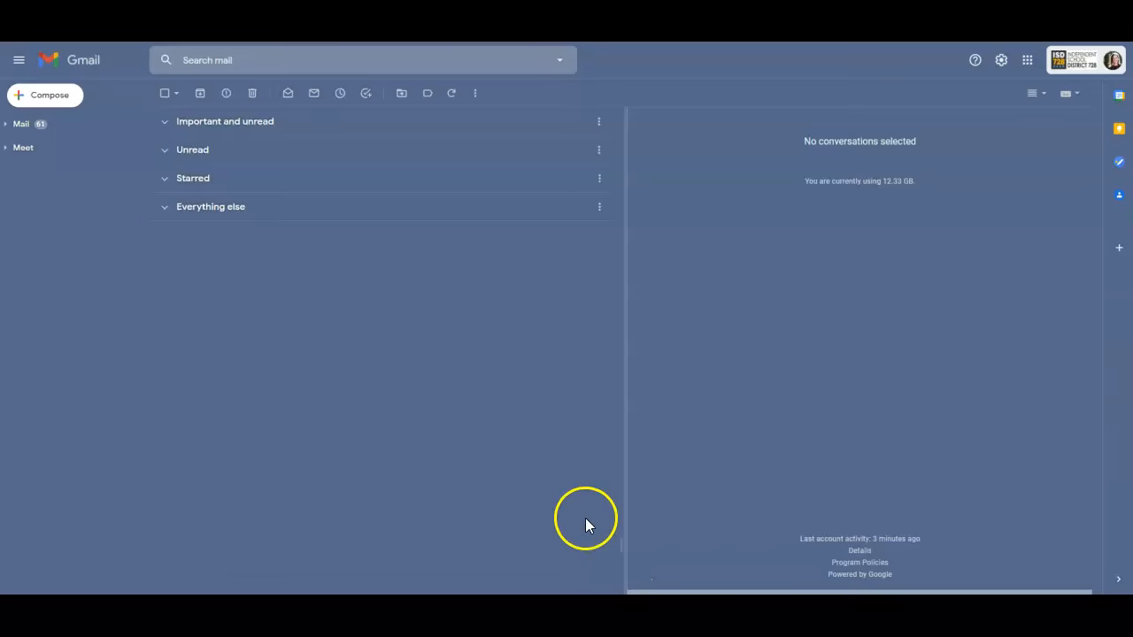
left_click(32, 99)
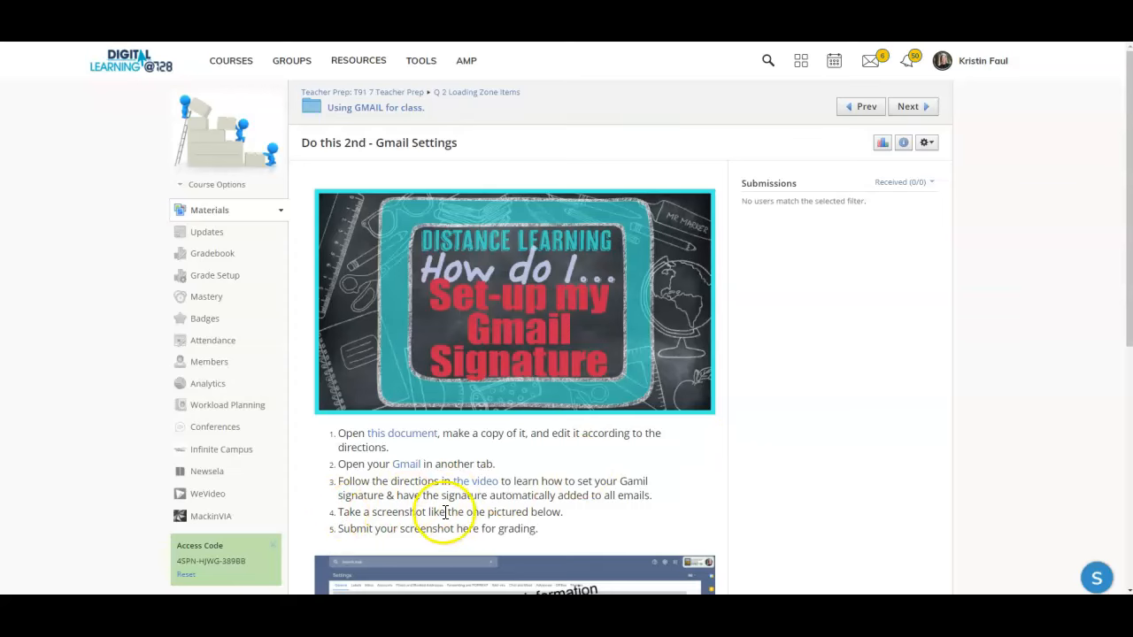
Switch to the Schoology assignment page and review the screenshot directions, example image and submission area
scroll(522, 505, "down", 2)
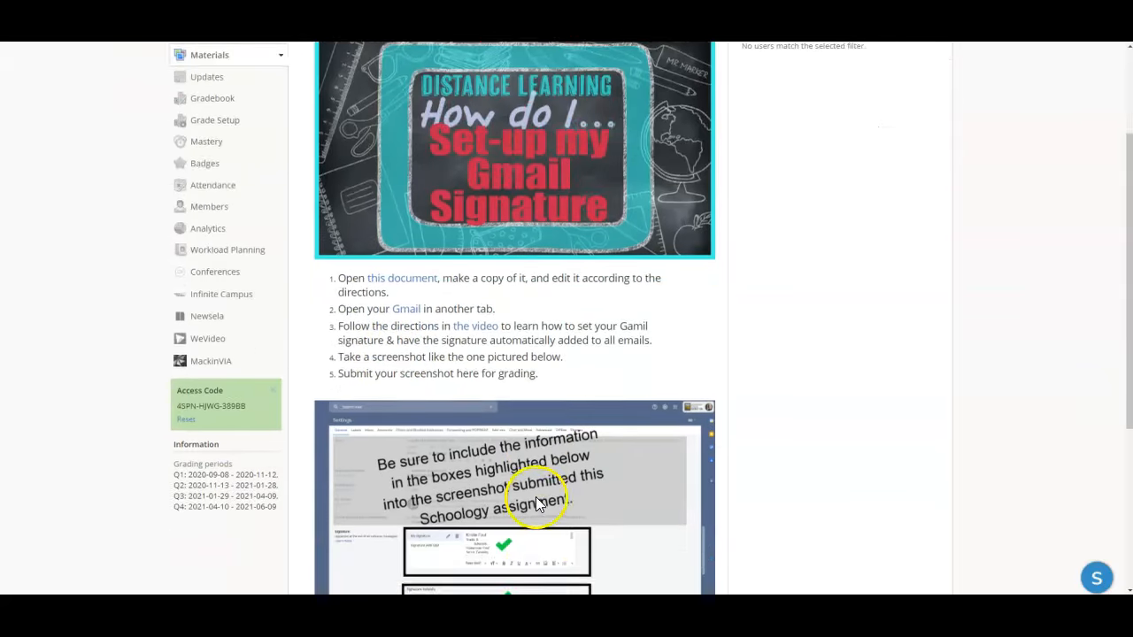
scroll(537, 503, "down", 2)
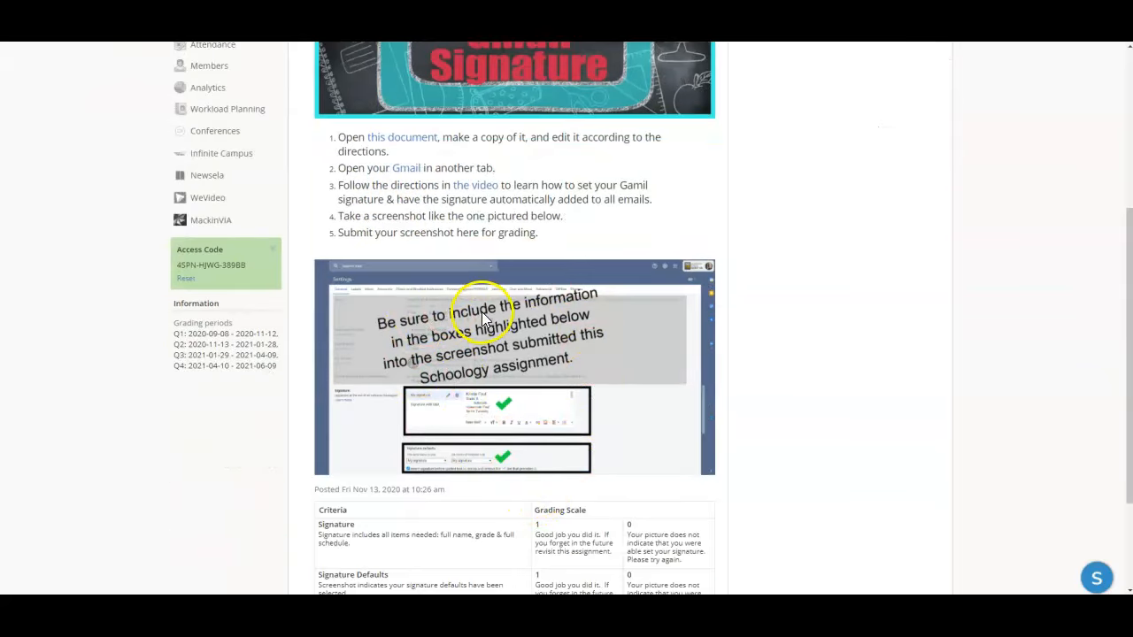
scroll(788, 260, "up", 4)
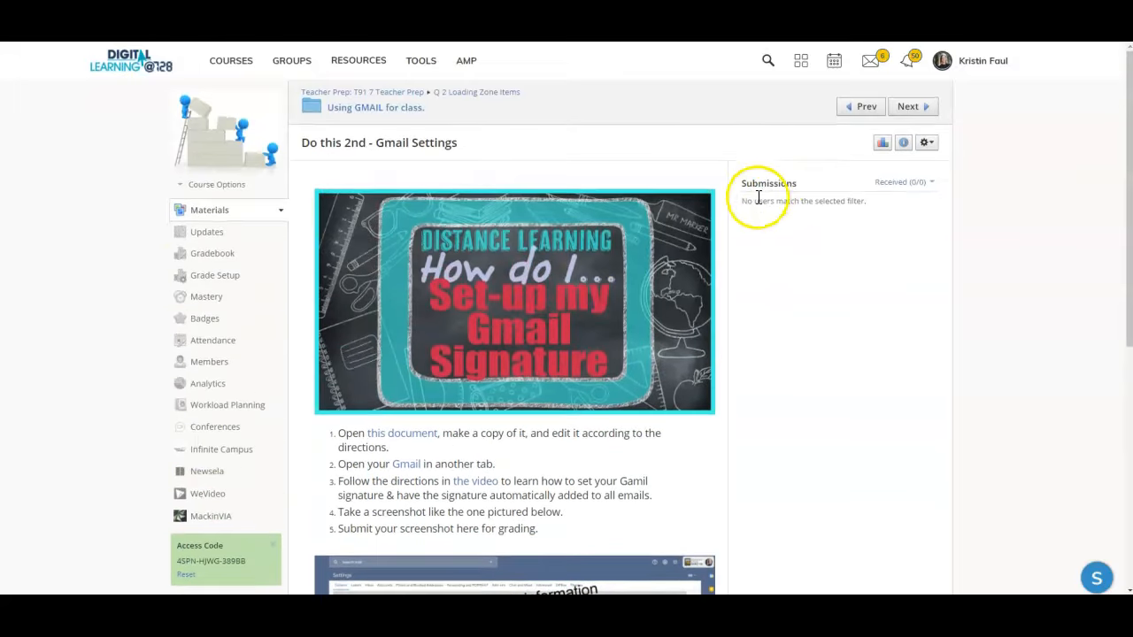
scroll(776, 420, "down", 1)
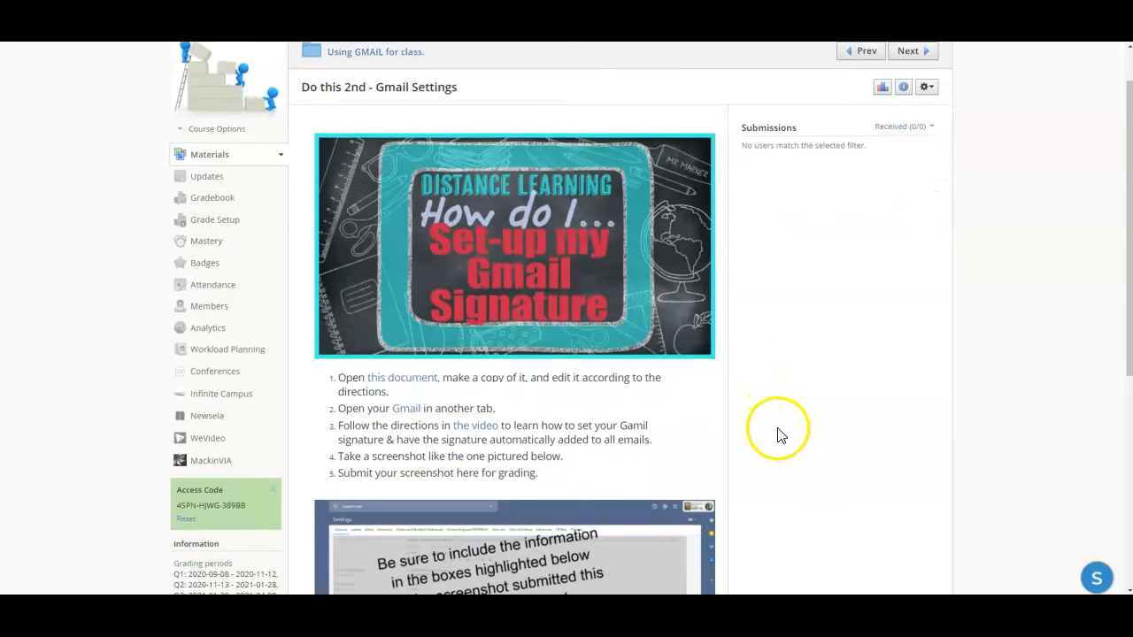
scroll(775, 423, "up", 1)
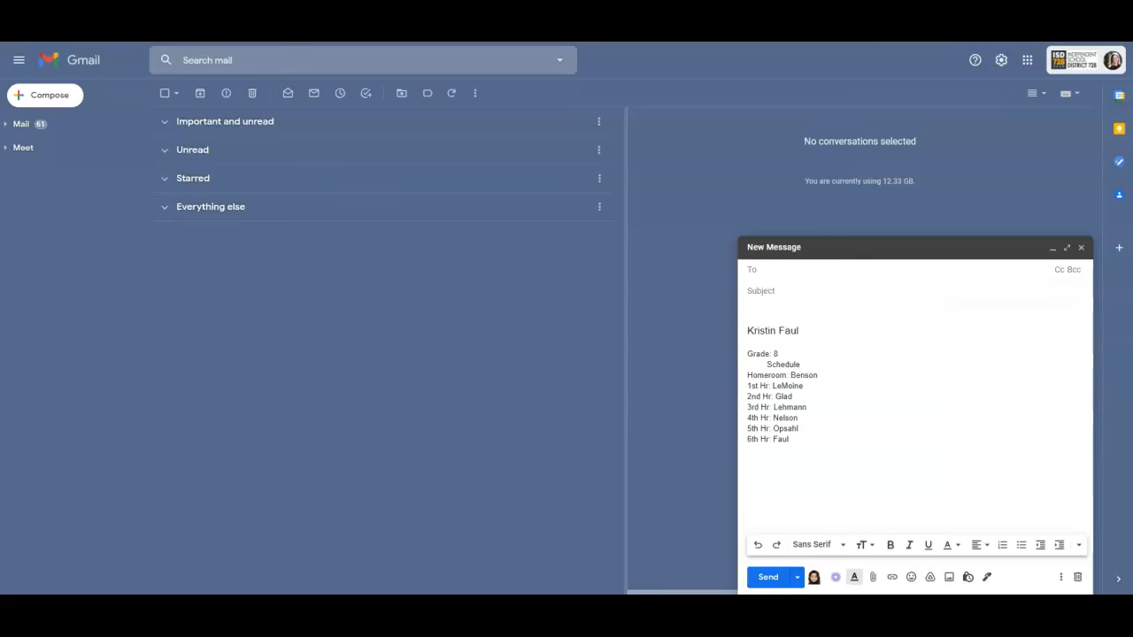
Return to the full Gmail settings, minimize the new message, and display the contents of Student Signature
left_click(1000, 62)
left_click(1001, 125)
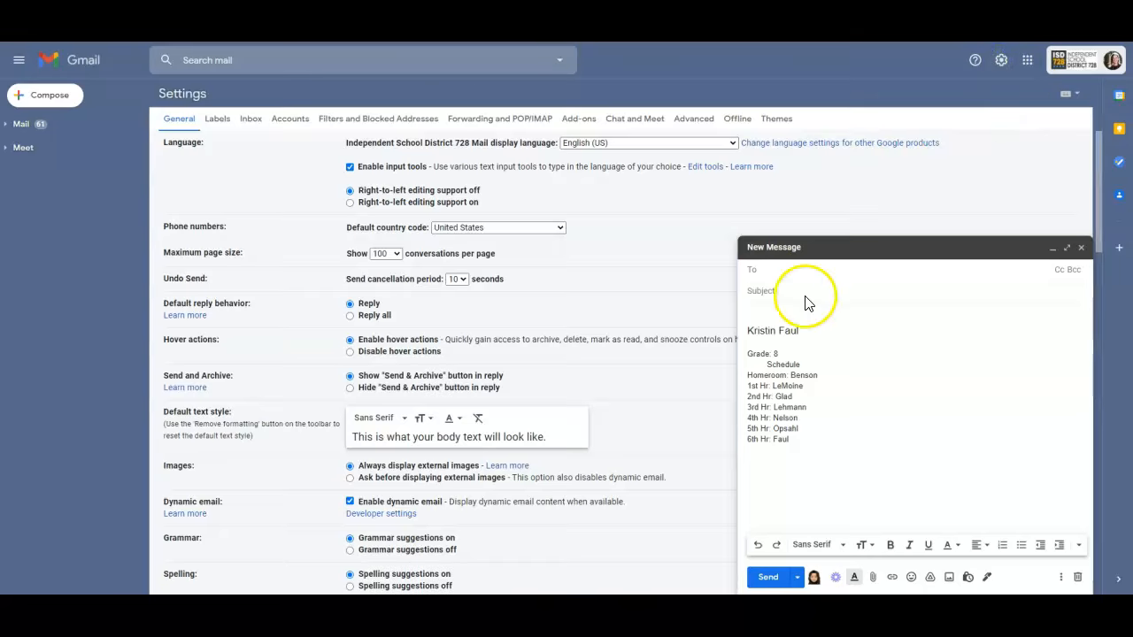
left_click(1052, 252)
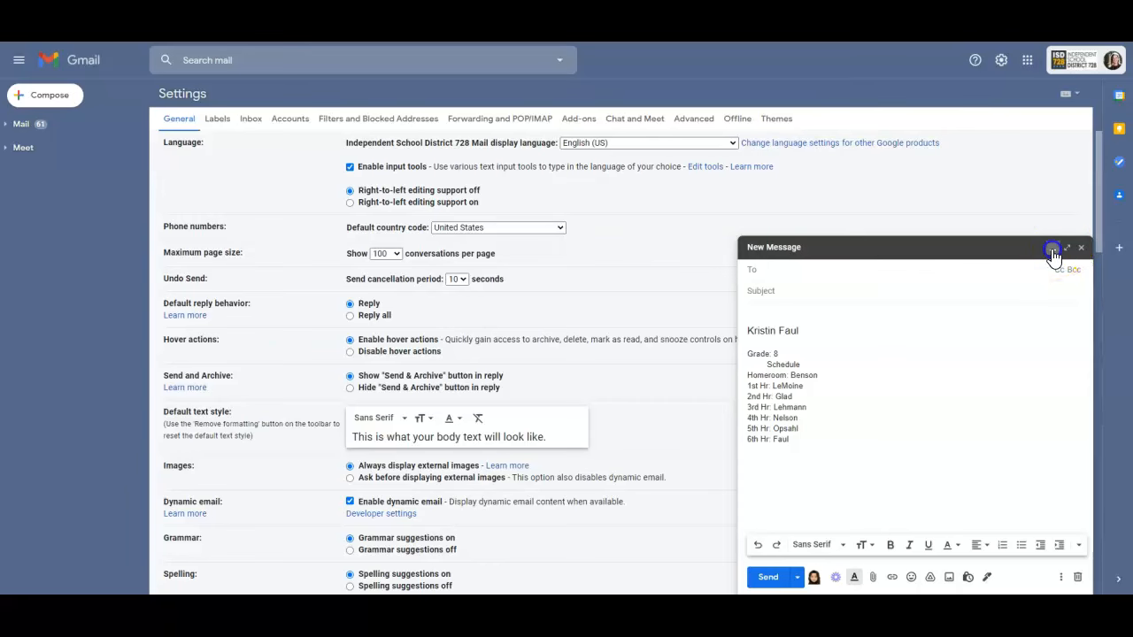
scroll(594, 409, "down", 5)
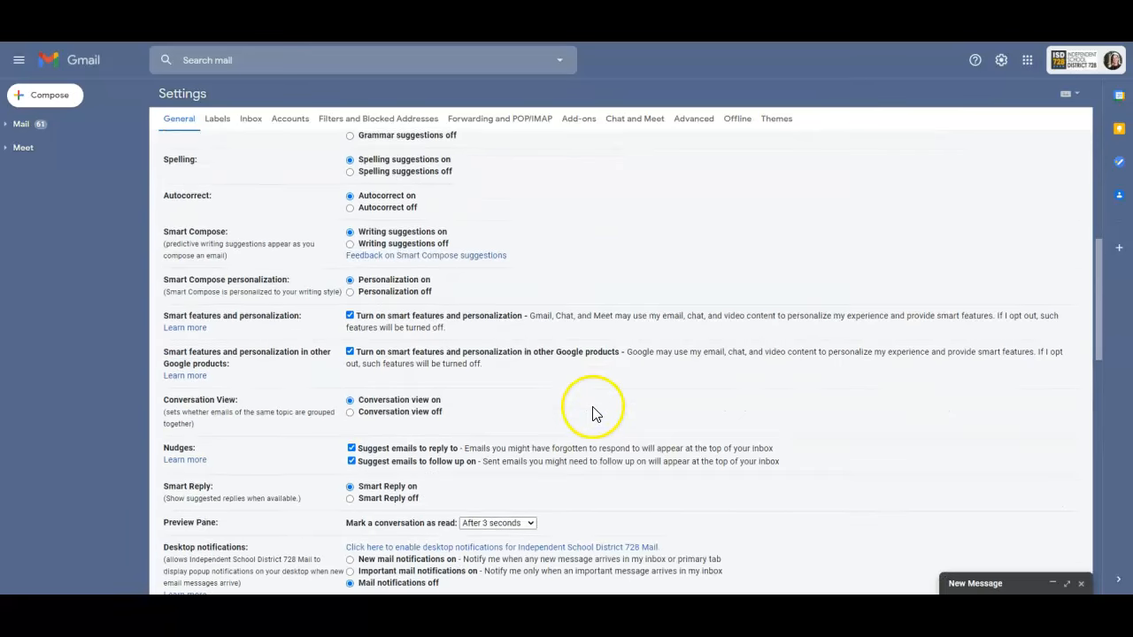
scroll(594, 413, "down", 6)
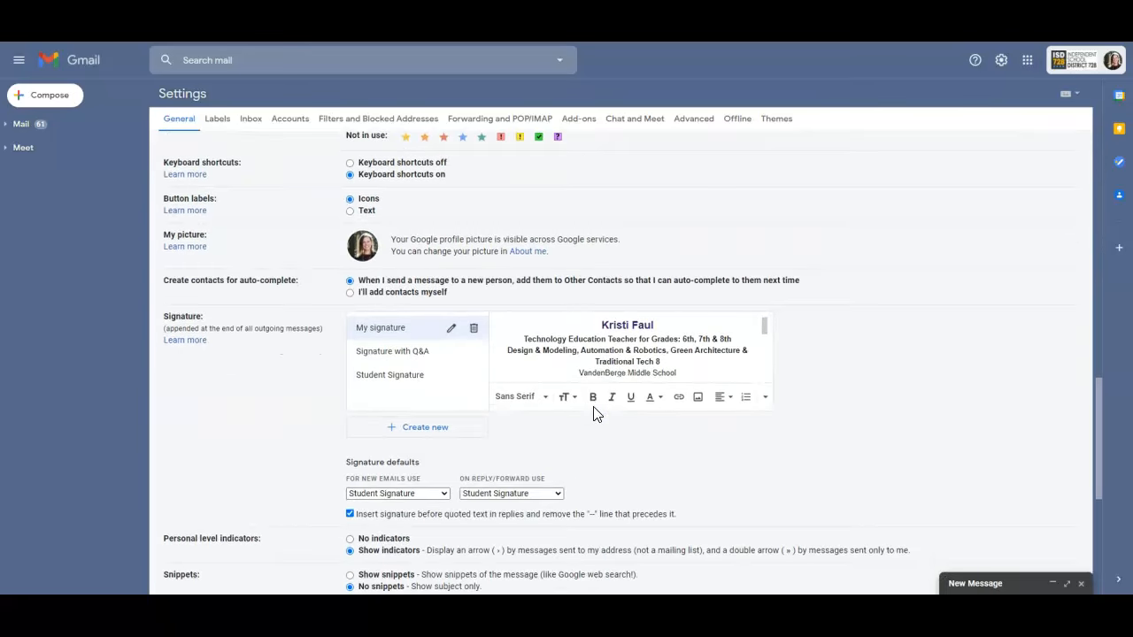
left_click(394, 376)
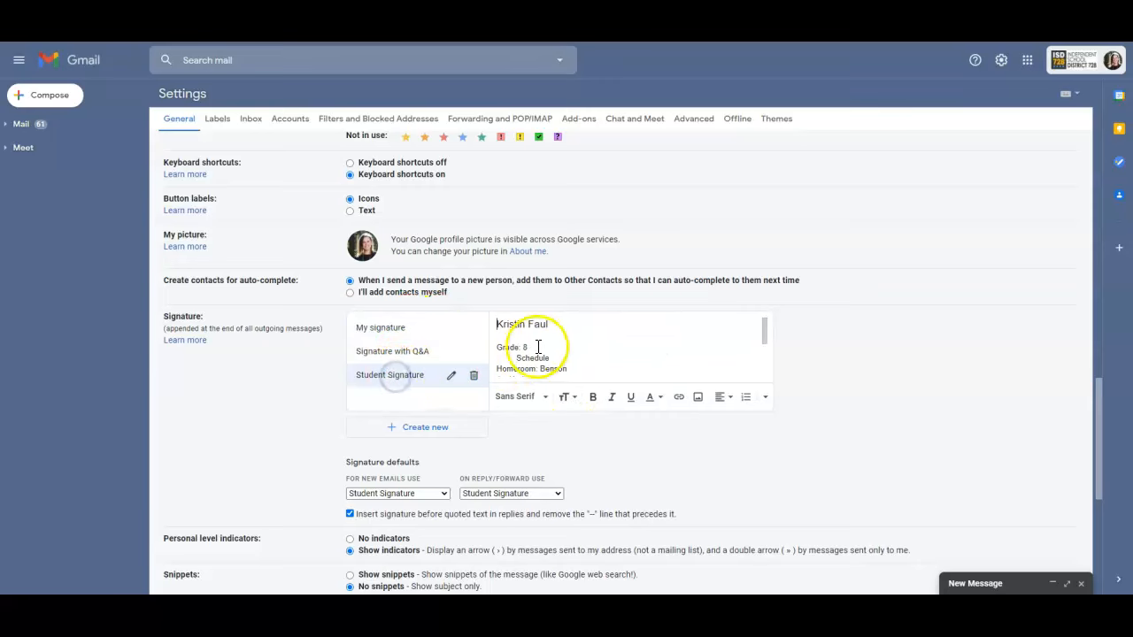